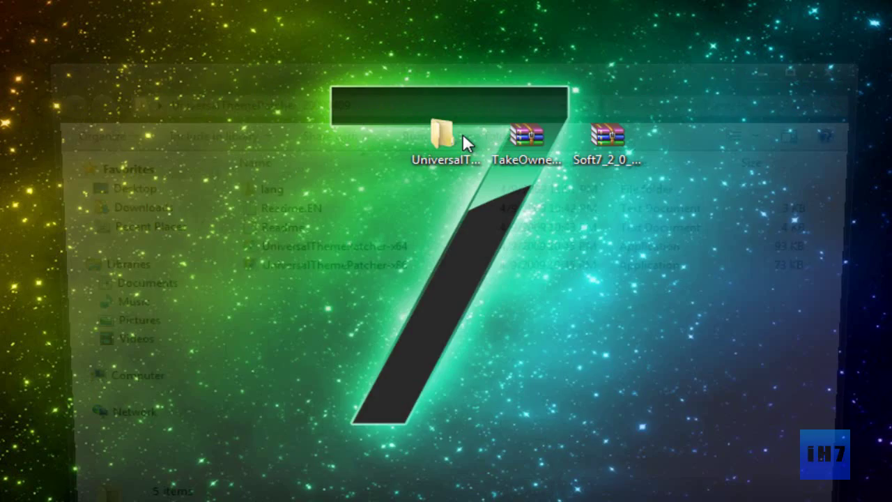
{"action": "left_click_drag", "start_coordinate": [377, 354], "coordinate": [373, 257]}
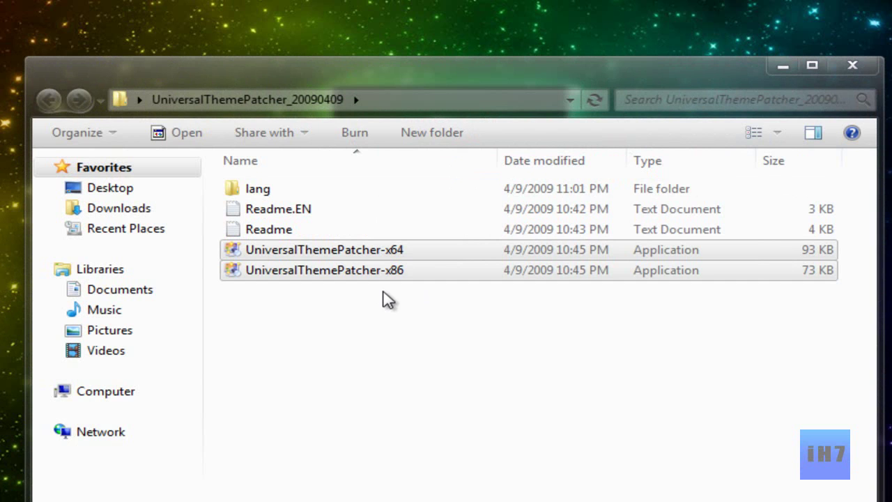
{"action": "left_click", "coordinate": [385, 299]}
{"action": "left_click", "coordinate": [396, 275]}
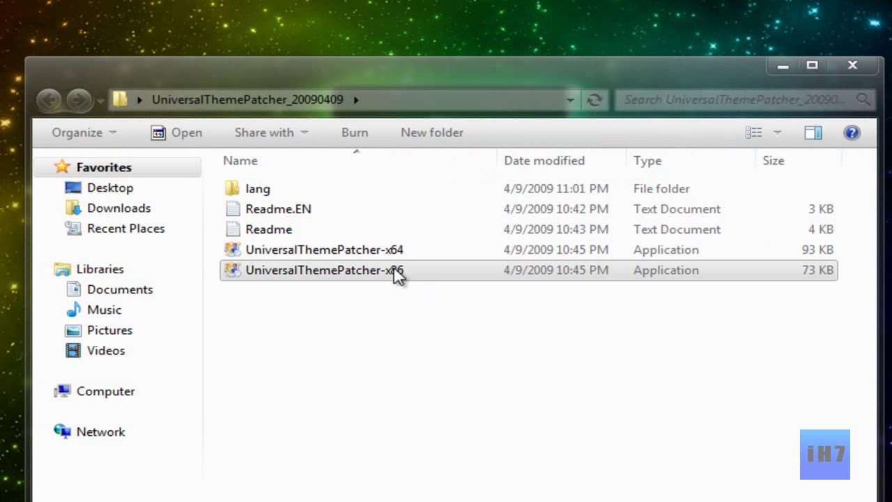
{"action": "left_click", "coordinate": [412, 259]}
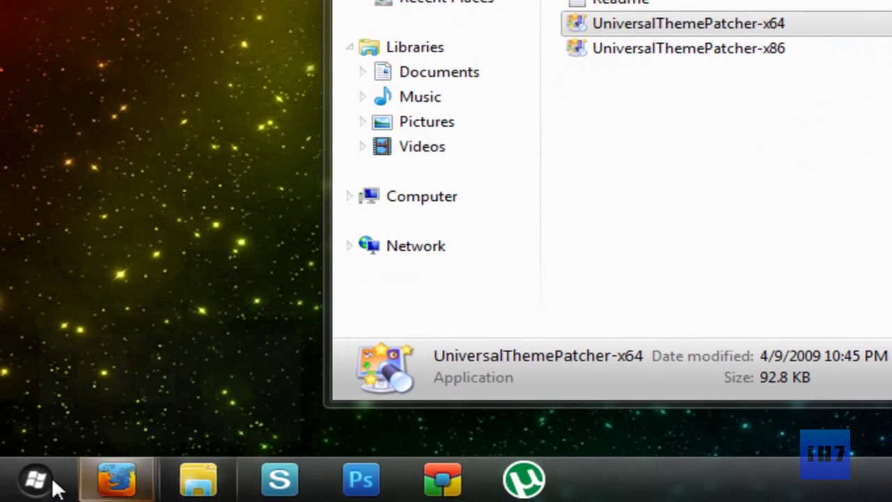
{"action": "left_click", "coordinate": [40, 482]}
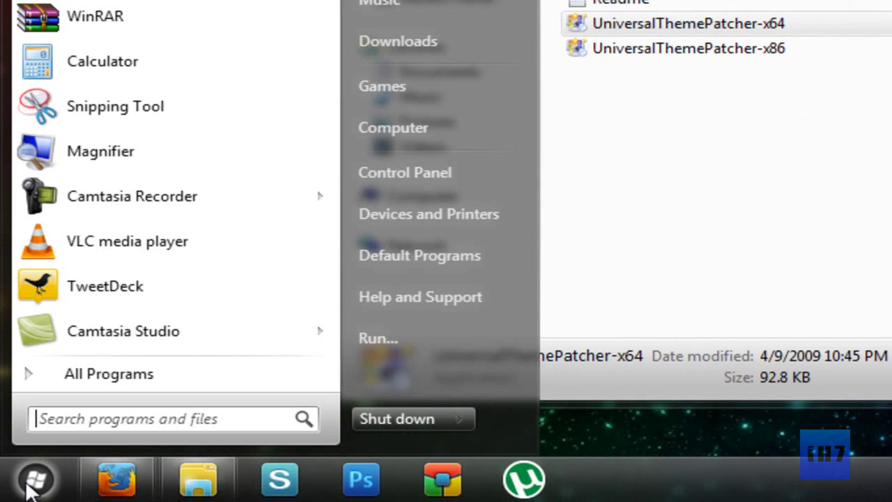
{"action": "right_click", "coordinate": [423, 131]}
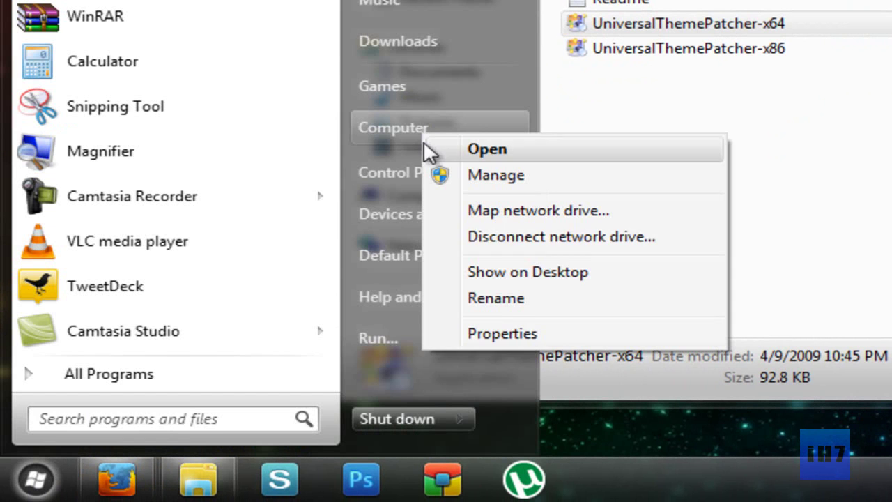
{"action": "left_click", "coordinate": [532, 339]}
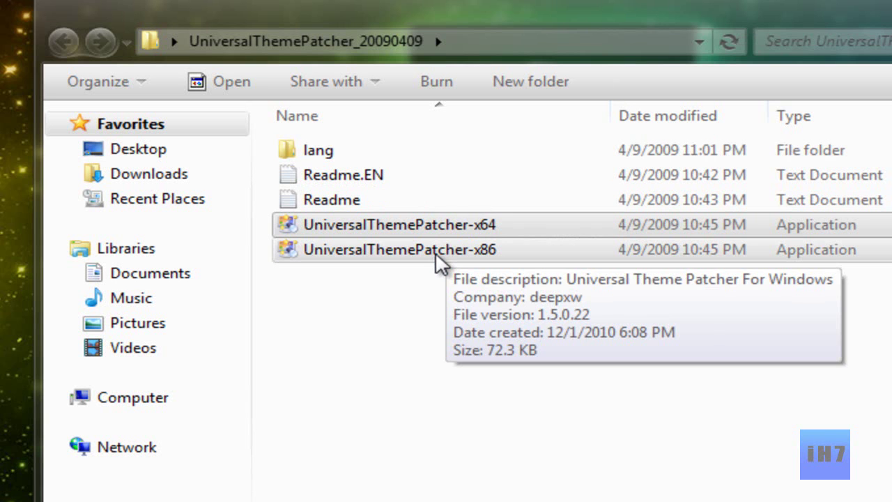
- Run UniversalThemePatcher-x86 as administrator in English, confirm all three DLLs are patched, then close it
{"action": "left_click", "coordinate": [439, 264]}
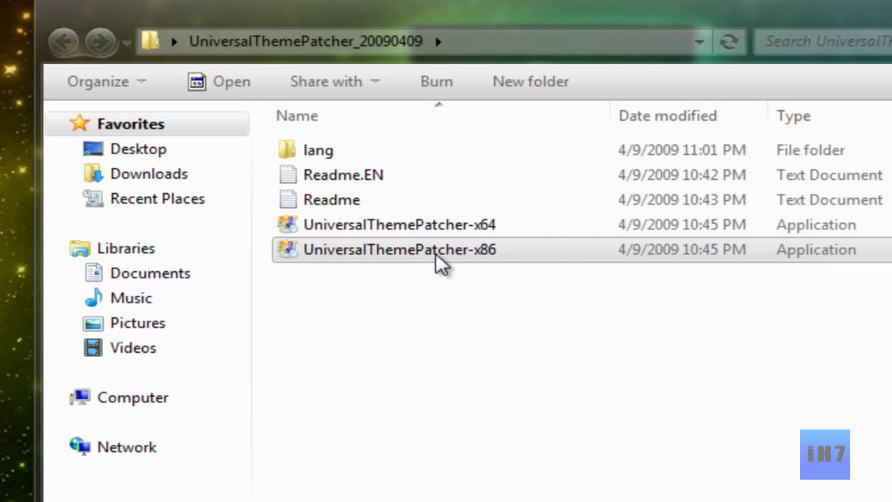
{"action": "right_click", "coordinate": [438, 263]}
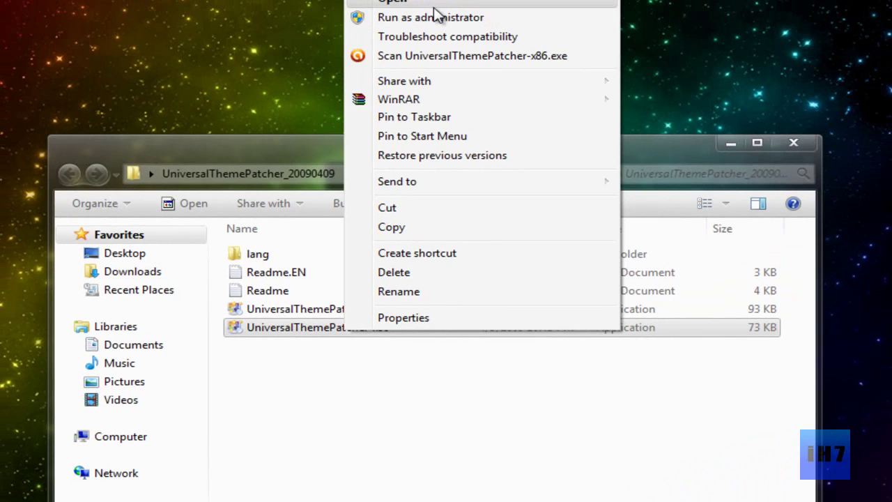
{"action": "left_click", "coordinate": [424, 33]}
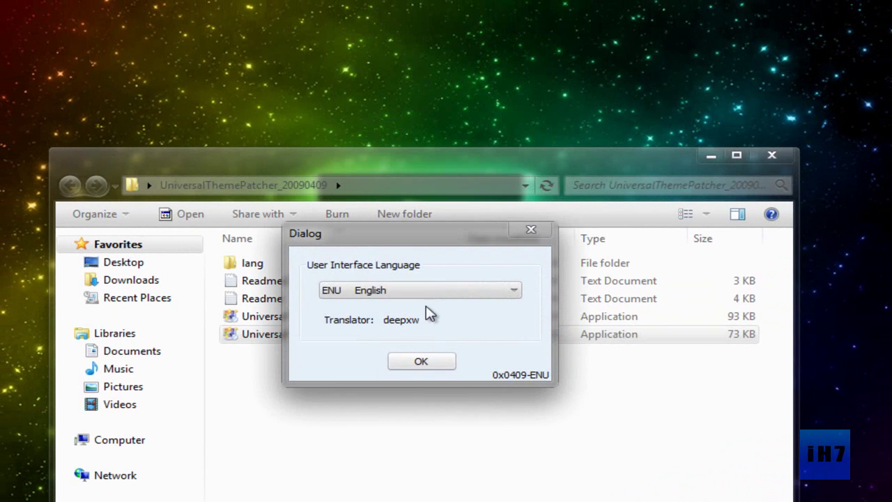
{"action": "left_click", "coordinate": [422, 362]}
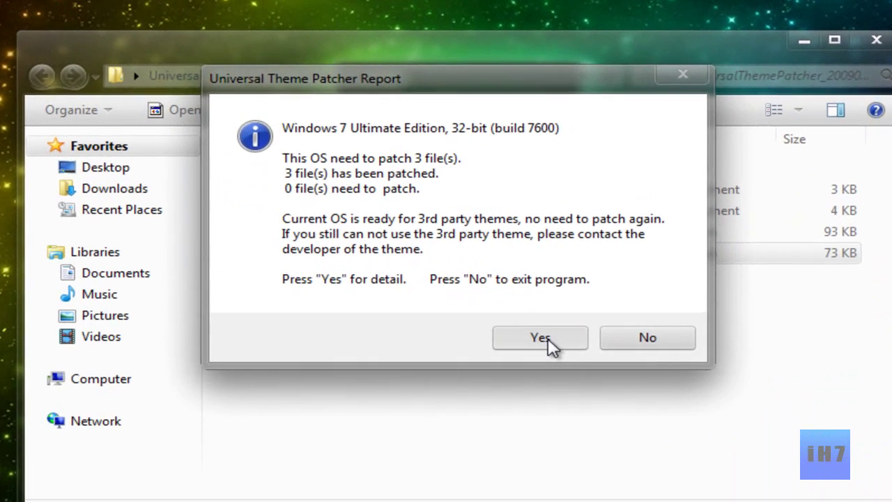
{"action": "left_click", "coordinate": [490, 405]}
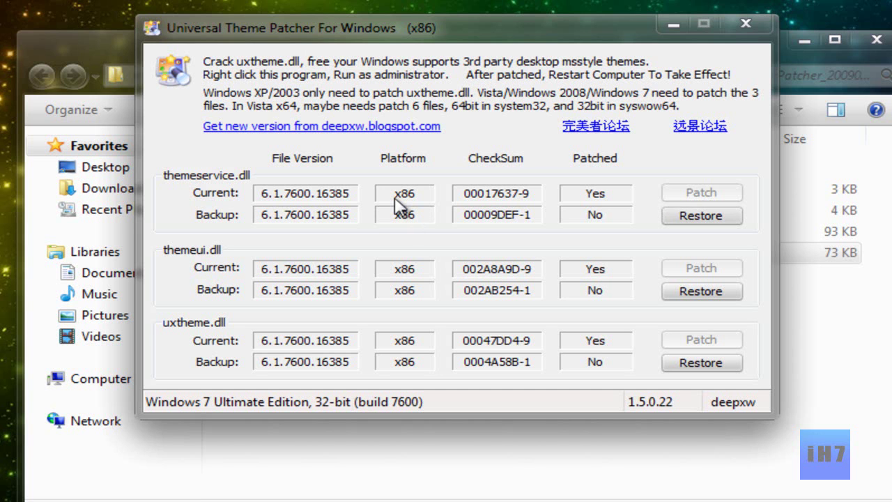
{"action": "left_click", "coordinate": [746, 28]}
{"action": "left_click", "coordinate": [602, 371]}
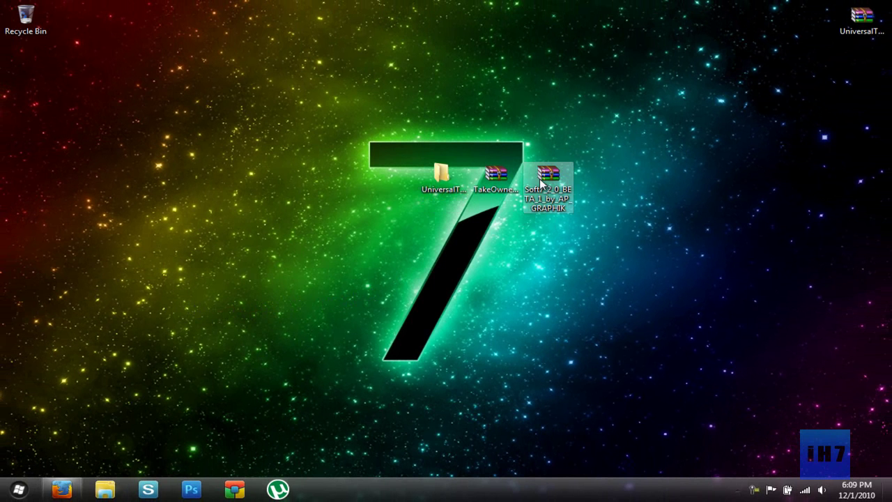
- Move the patcher folder and Soft7 archive on the desktop, then restore Firefox's Soft7 2.0 BETA 1 page
{"action": "left_click_drag", "start_coordinate": [442, 183], "coordinate": [871, 55]}
{"action": "left_click_drag", "start_coordinate": [547, 178], "coordinate": [425, 187]}
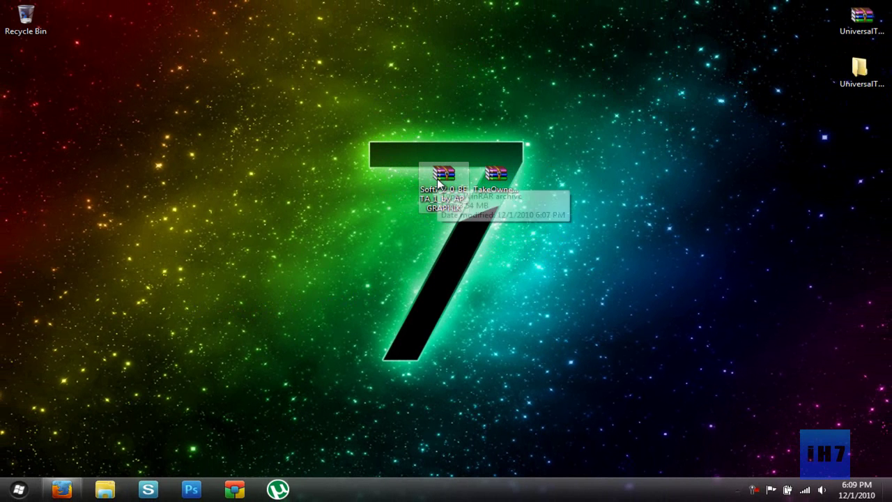
{"action": "left_click", "coordinate": [64, 492]}
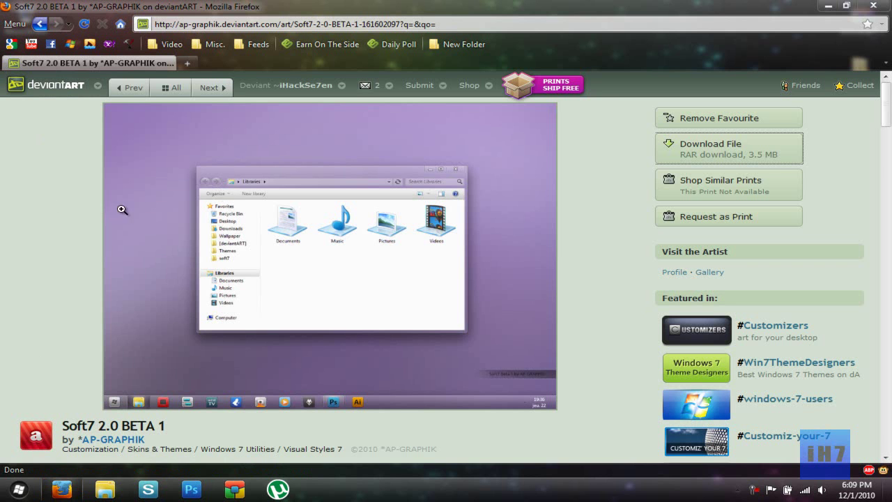
{"action": "mouse_move", "coordinate": [886, 108]}
{"action": "left_mouse_down"}
{"action": "mouse_move", "coordinate": [886, 145]}
{"action": "mouse_move", "coordinate": [890, 114]}
{"action": "left_mouse_up"}
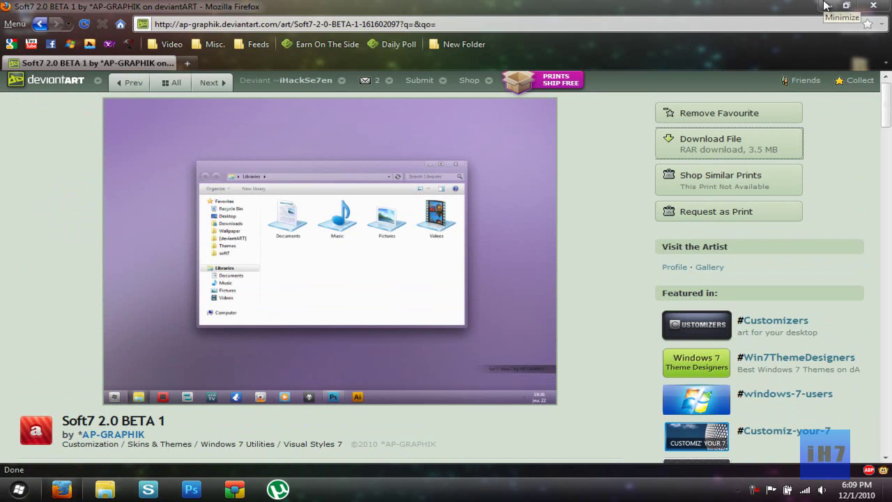
- Extract the Soft7 2.0 BETA 1 folder from the .rar onto the desktop and delete the archive
{"action": "left_click", "coordinate": [825, 5]}
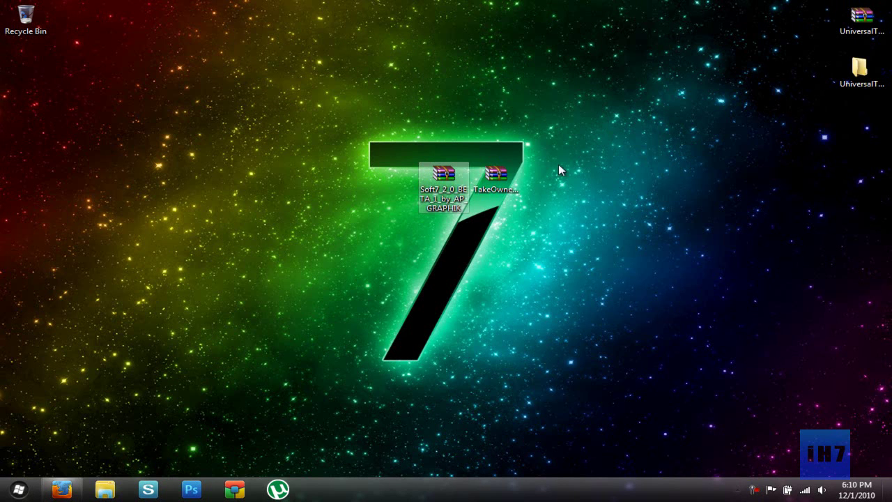
{"action": "double_click", "coordinate": [443, 176]}
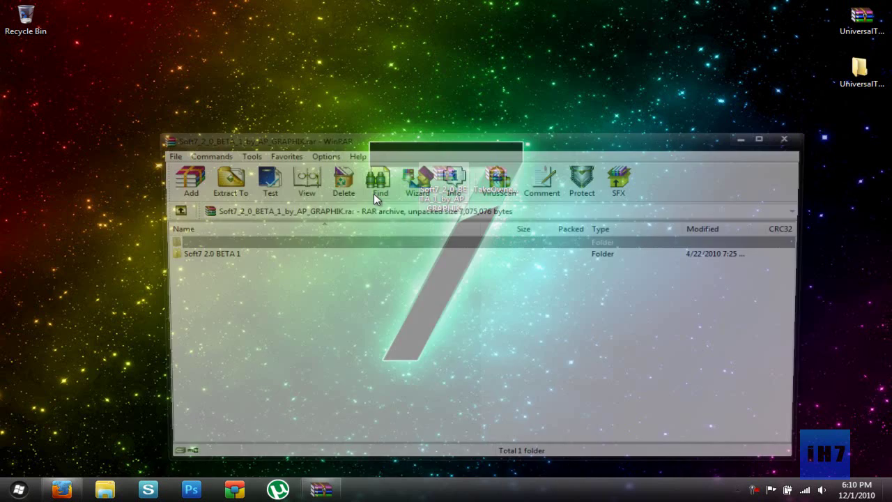
{"action": "left_click_drag", "start_coordinate": [165, 257], "coordinate": [104, 257]}
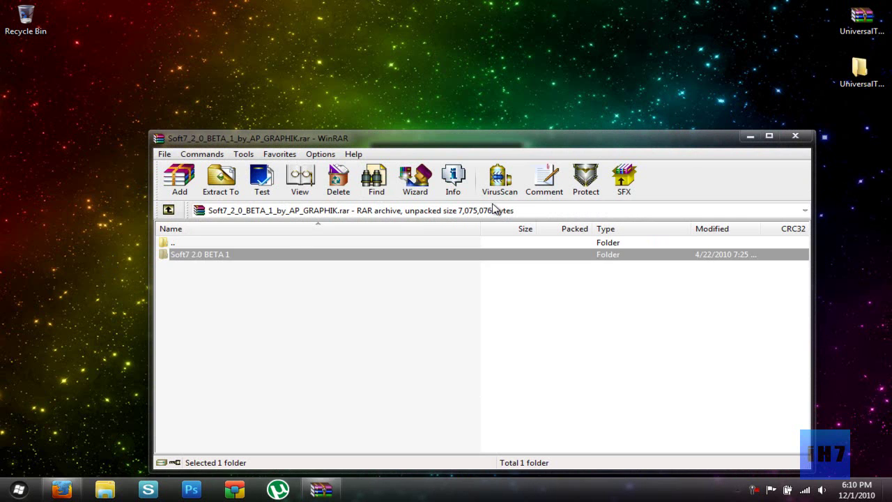
{"action": "left_click", "coordinate": [796, 137]}
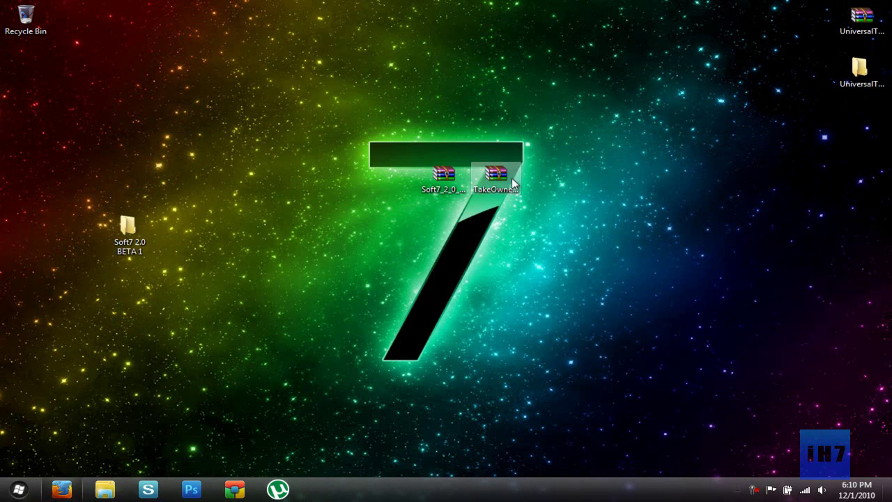
{"action": "left_click_drag", "start_coordinate": [443, 178], "coordinate": [22, 28]}
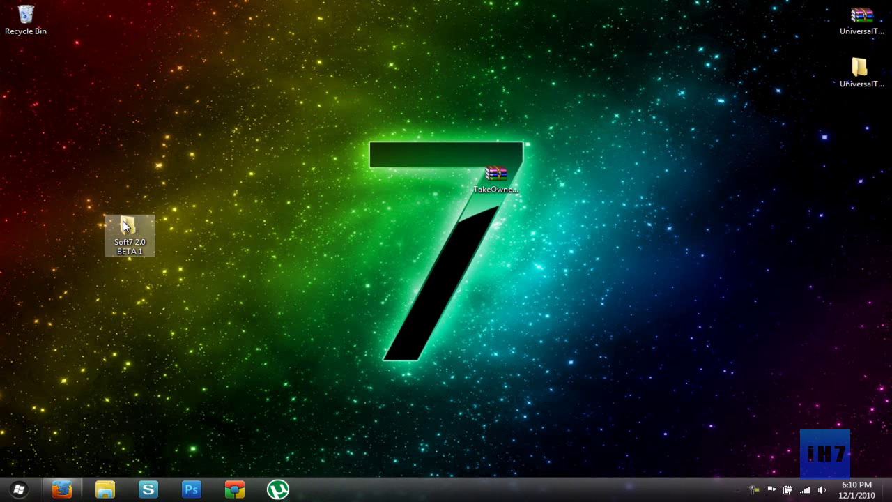
{"action": "left_click_drag", "start_coordinate": [122, 220], "coordinate": [439, 182]}
- Open Soft7 2.0 BETA 1 > Theme and cut the soft7 folder and the soft7 theme file
{"action": "double_click", "coordinate": [439, 185]}
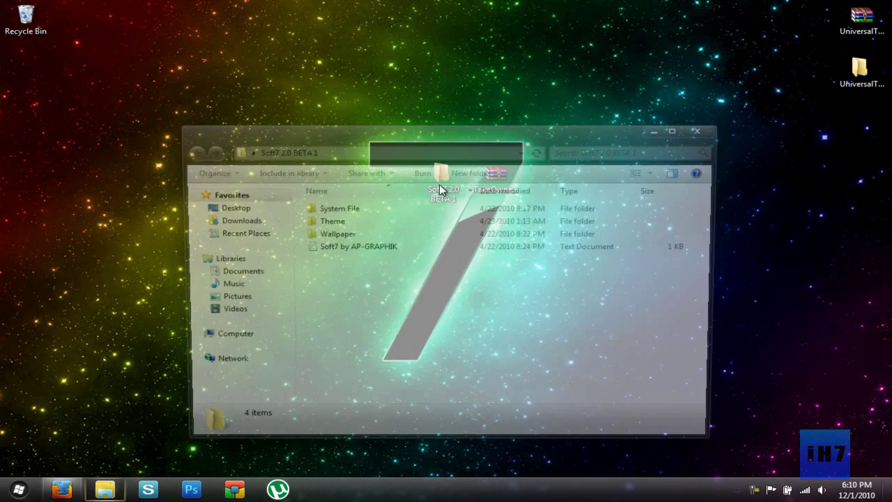
{"action": "left_click_drag", "start_coordinate": [600, 317], "coordinate": [431, 113]}
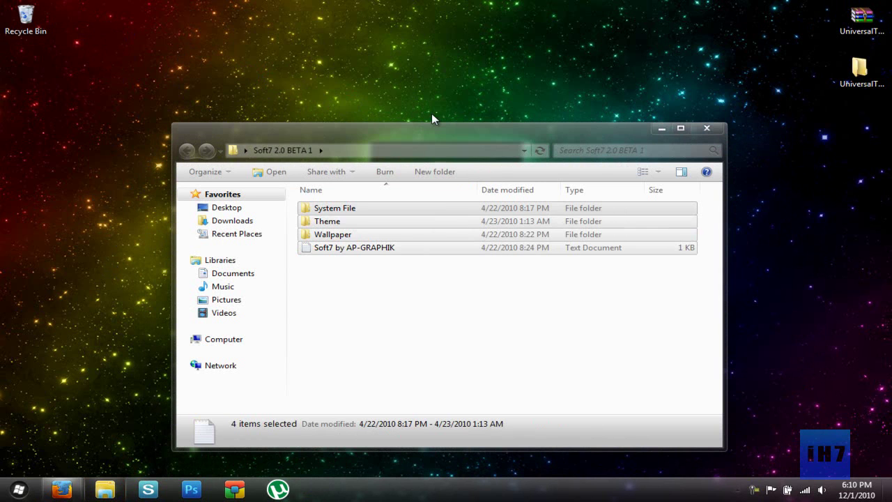
{"action": "double_click", "coordinate": [331, 222]}
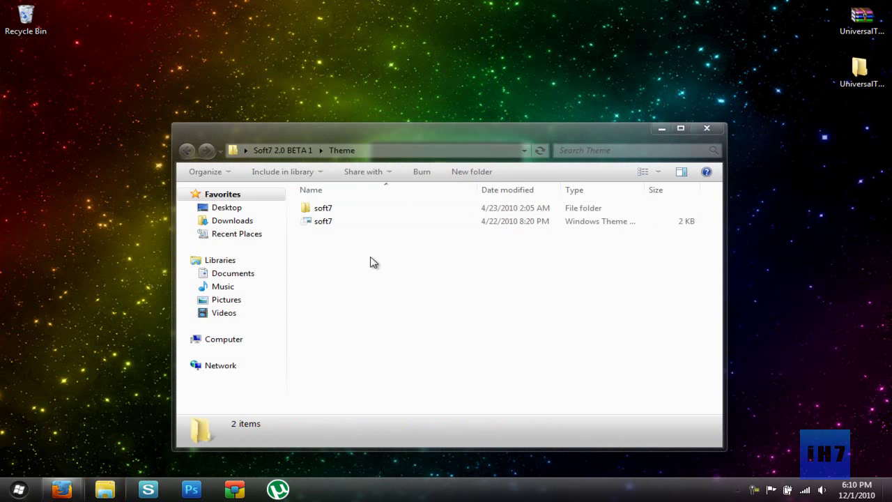
{"action": "left_click_drag", "start_coordinate": [559, 310], "coordinate": [301, 44]}
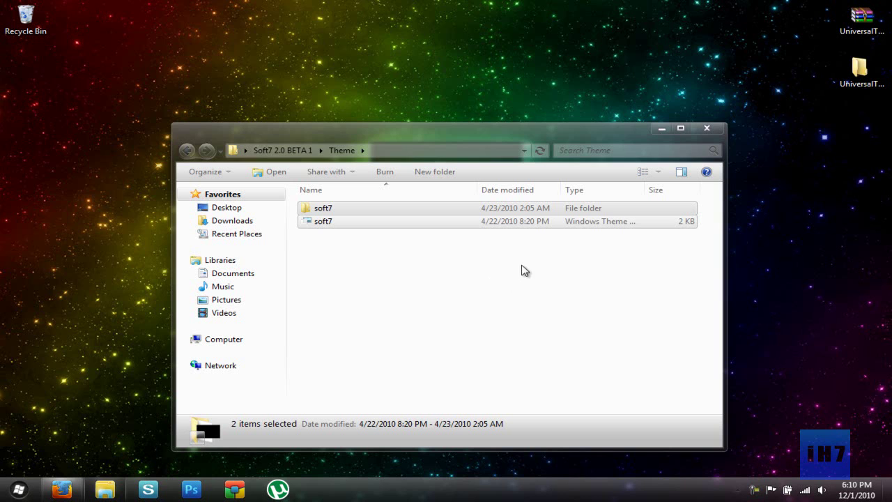
{"action": "left_click_drag", "start_coordinate": [404, 214], "coordinate": [284, 157]}
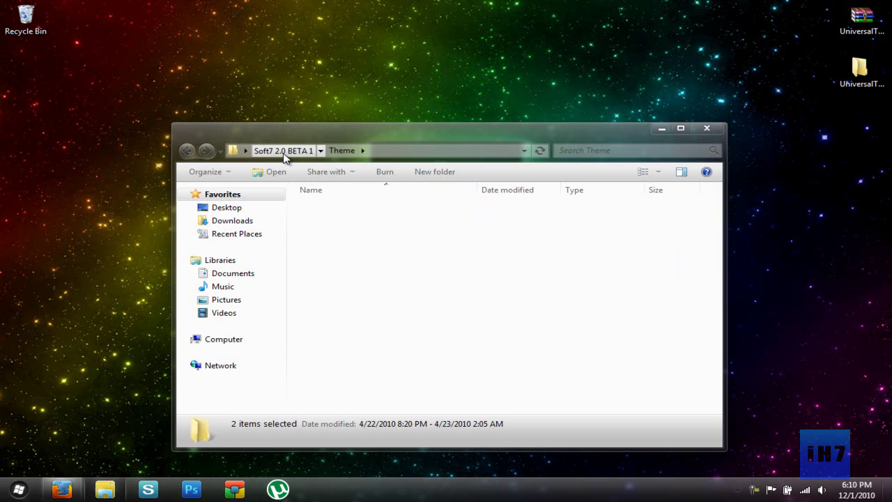
{"action": "left_click", "coordinate": [284, 151]}
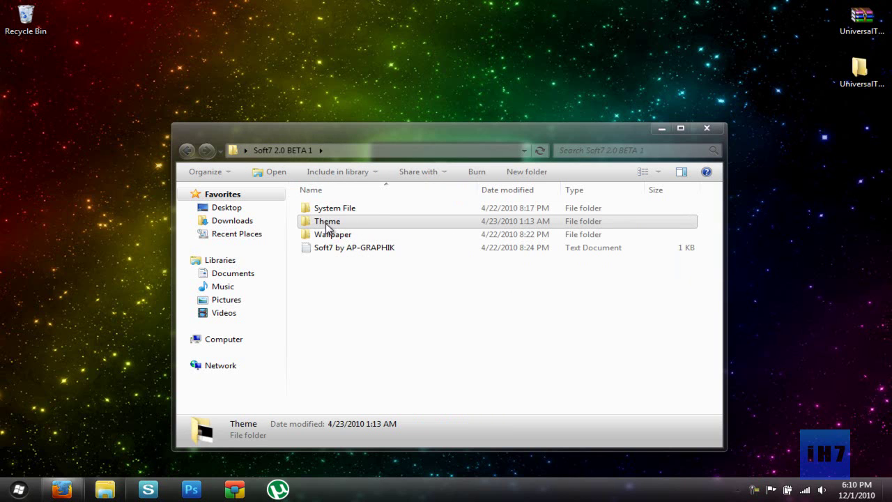
{"action": "double_click", "coordinate": [326, 223]}
{"action": "left_click_drag", "start_coordinate": [620, 339], "coordinate": [364, 143]}
{"action": "right_click", "coordinate": [355, 208]}
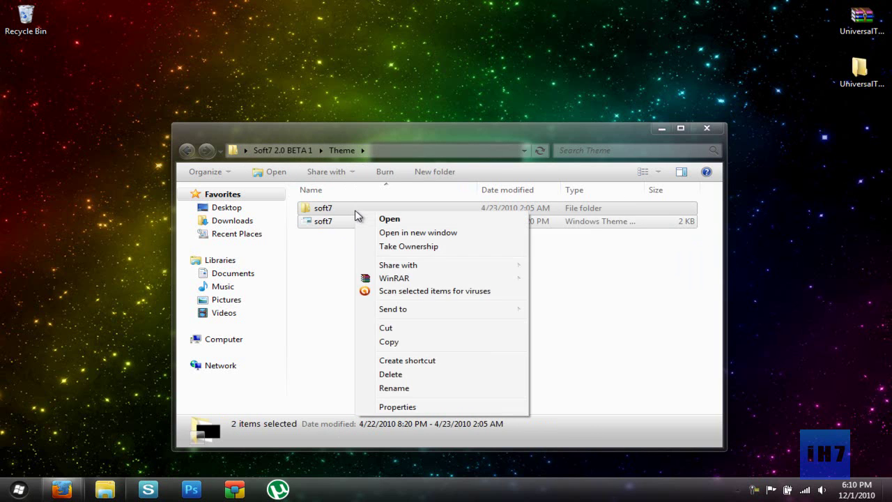
{"action": "left_click", "coordinate": [389, 329]}
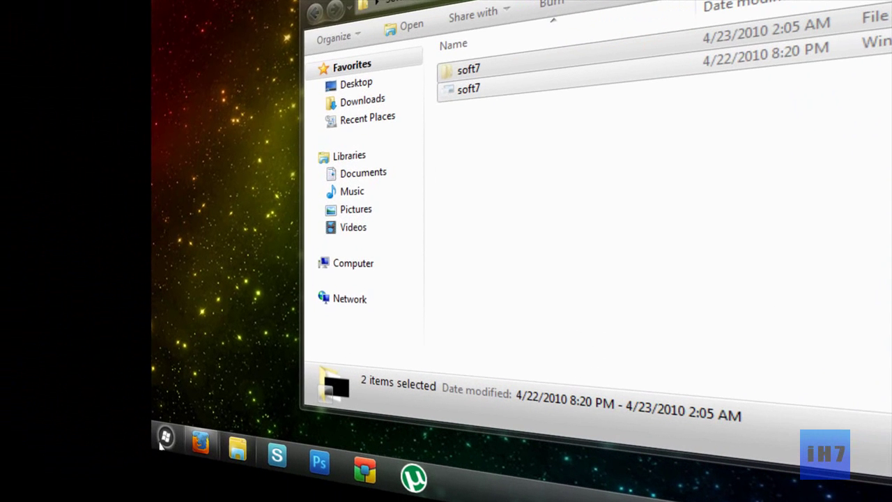
- Browse from Computer to the C:\Windows\Resources\Themes folder
{"action": "left_click", "coordinate": [169, 441]}
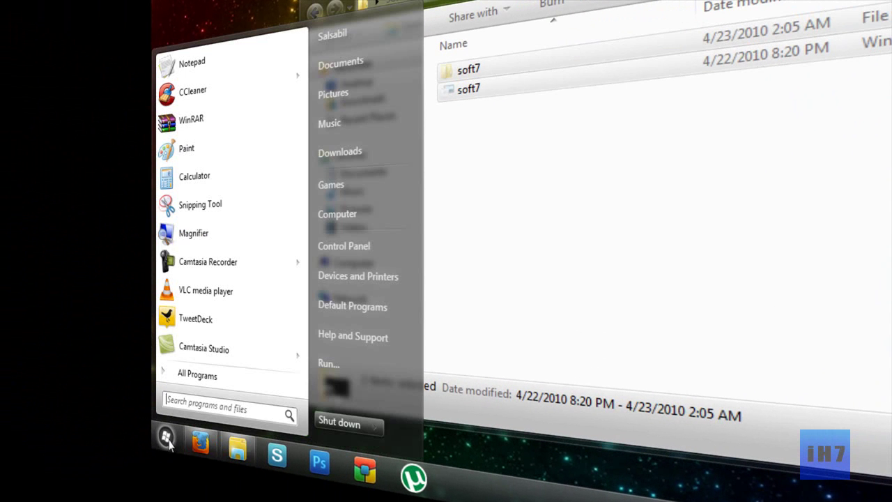
{"action": "left_click", "coordinate": [333, 215]}
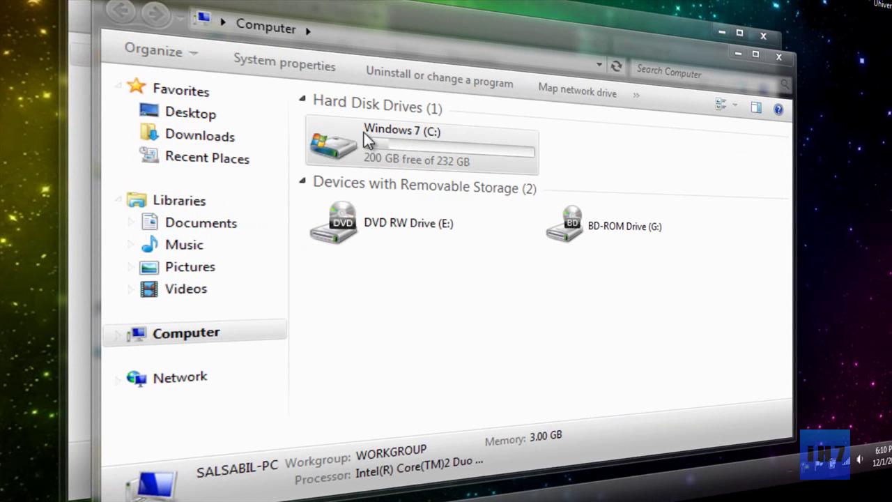
{"action": "left_click", "coordinate": [387, 145]}
{"action": "double_click", "coordinate": [443, 141]}
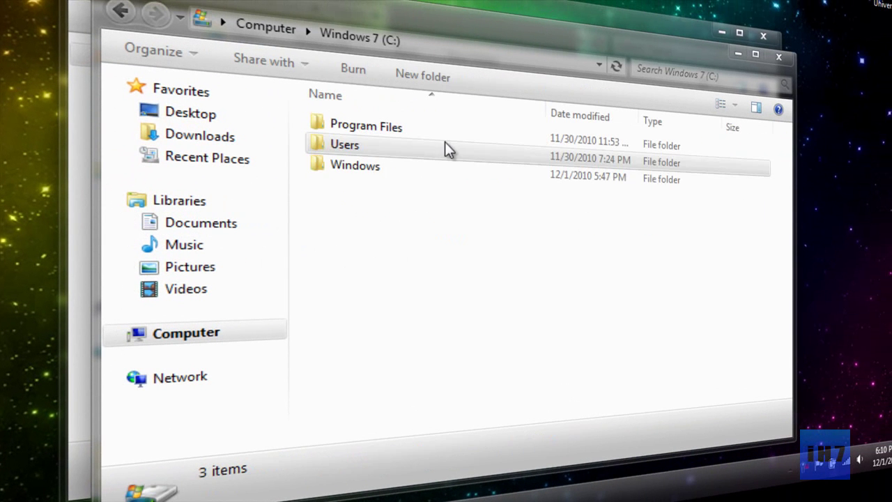
{"action": "double_click", "coordinate": [425, 172]}
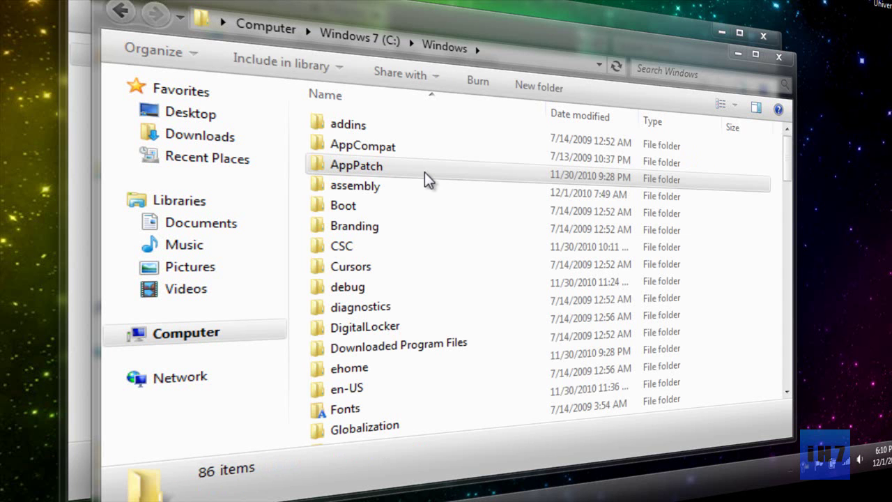
{"action": "key", "text": "r"}
{"action": "double_click", "coordinate": [421, 179]}
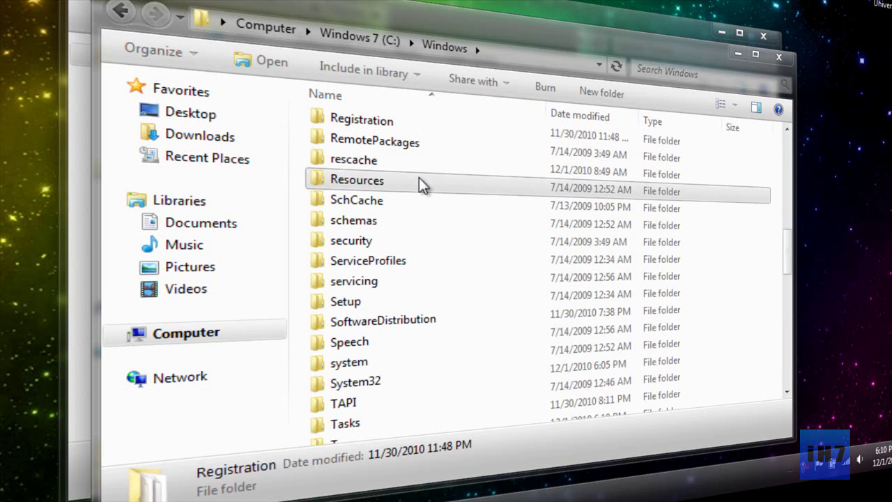
{"action": "double_click", "coordinate": [419, 149]}
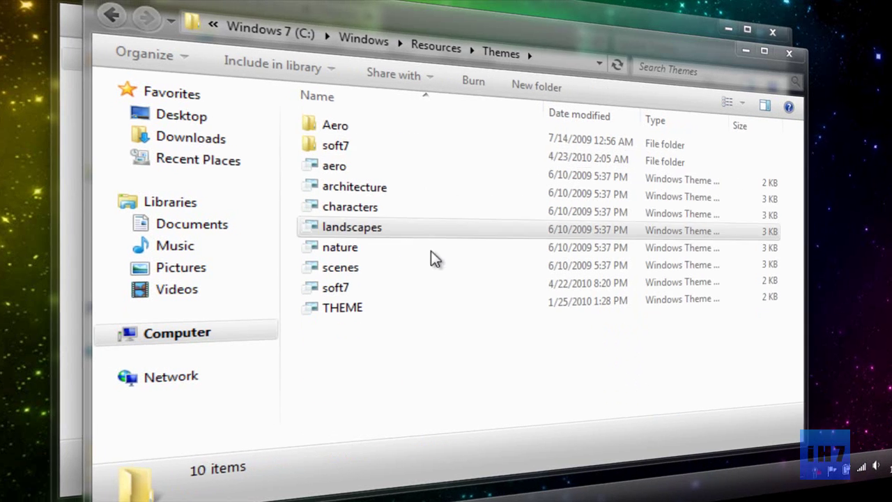
- Paste the soft7 folder and soft7 theme file into Themes
{"action": "right_click", "coordinate": [422, 369]}
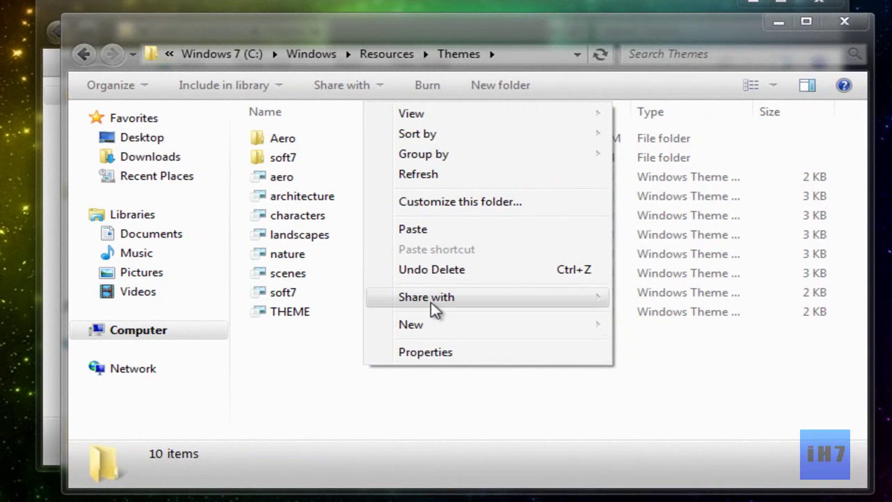
{"action": "left_click", "coordinate": [326, 393]}
{"action": "left_click", "coordinate": [283, 157]}
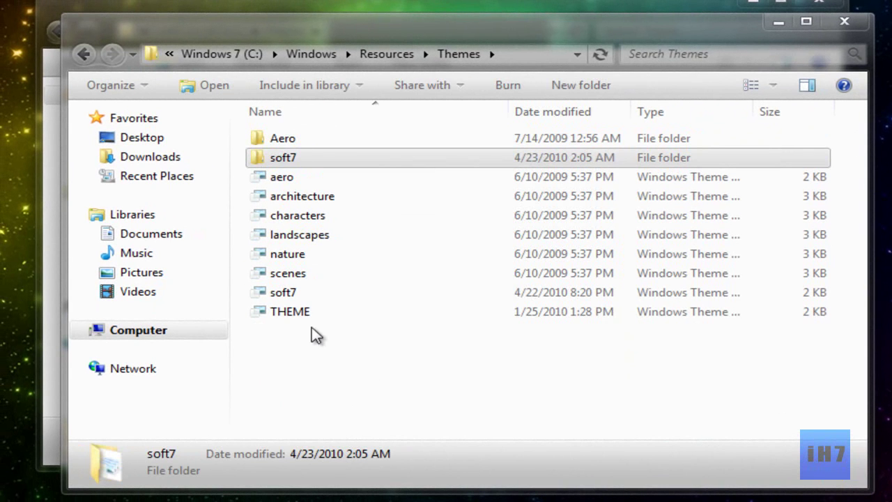
{"action": "left_click", "coordinate": [337, 299]}
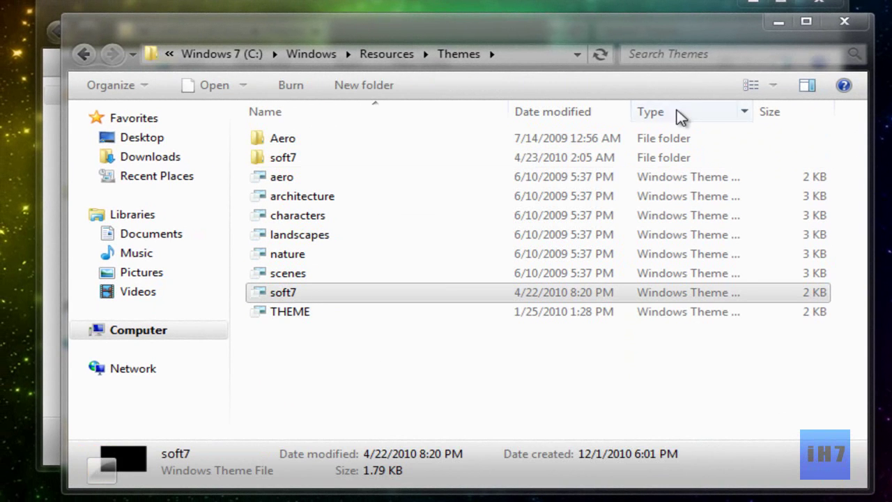
{"action": "left_click", "coordinate": [844, 21]}
{"action": "right_click", "coordinate": [5, 196]}
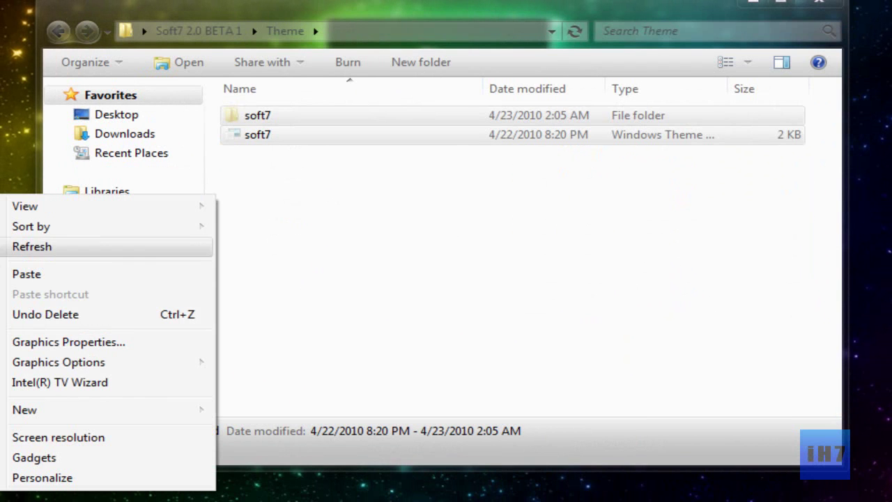
{"action": "left_click", "coordinate": [38, 476]}
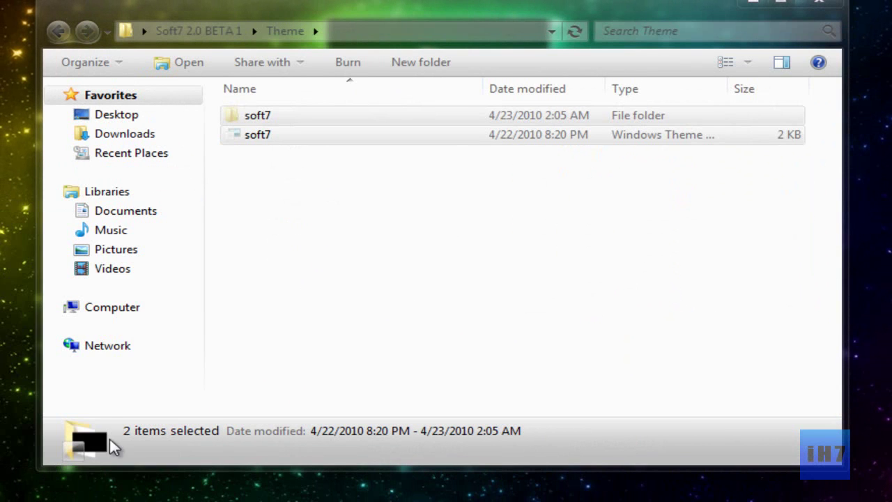
{"action": "left_click_drag", "start_coordinate": [799, 54], "coordinate": [788, 199]}
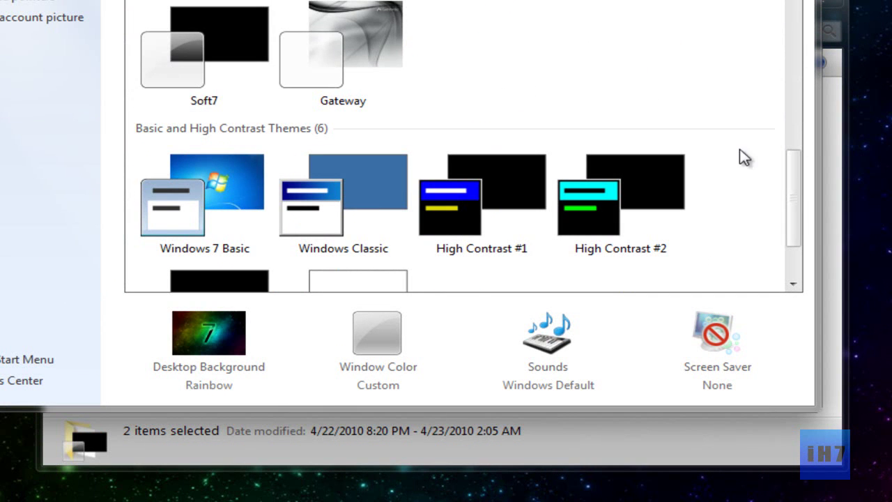
{"action": "scroll", "coordinate": [796, 184], "scroll_direction": "up", "scroll_amount": 3}
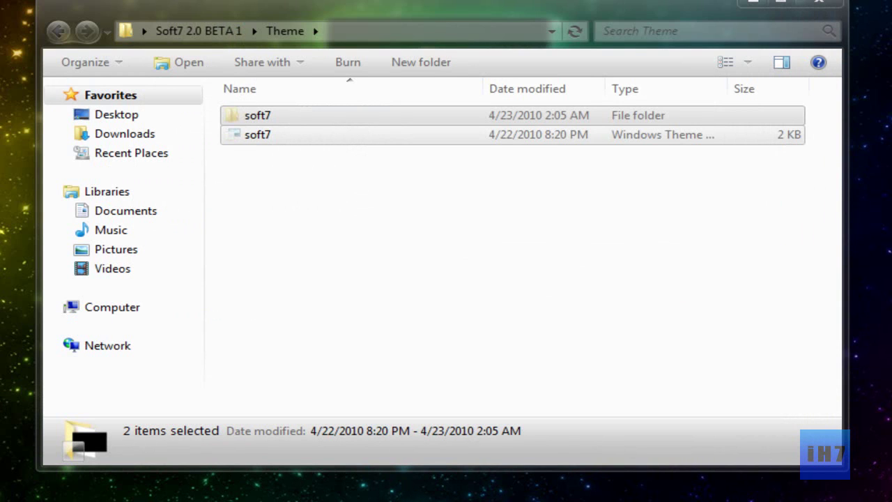
- Go up to Soft7 2.0 BETA 1 and open its System File folder
{"action": "left_click", "coordinate": [180, 32]}
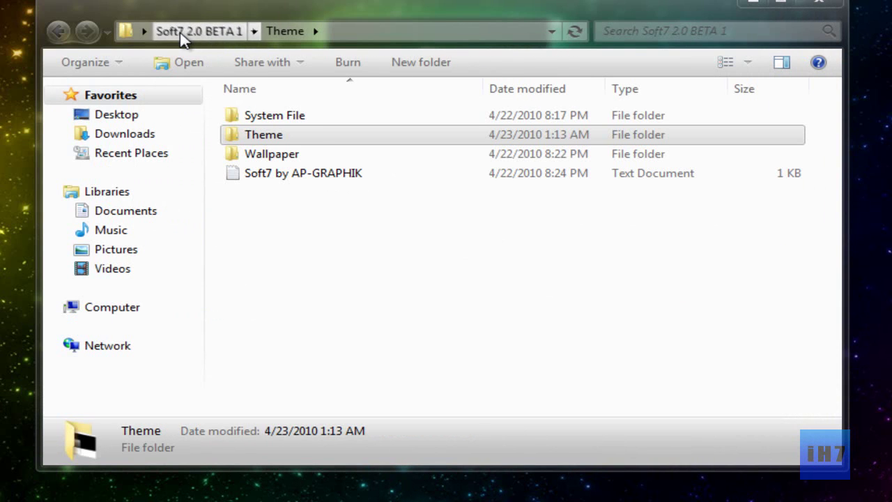
{"action": "left_click", "coordinate": [315, 119]}
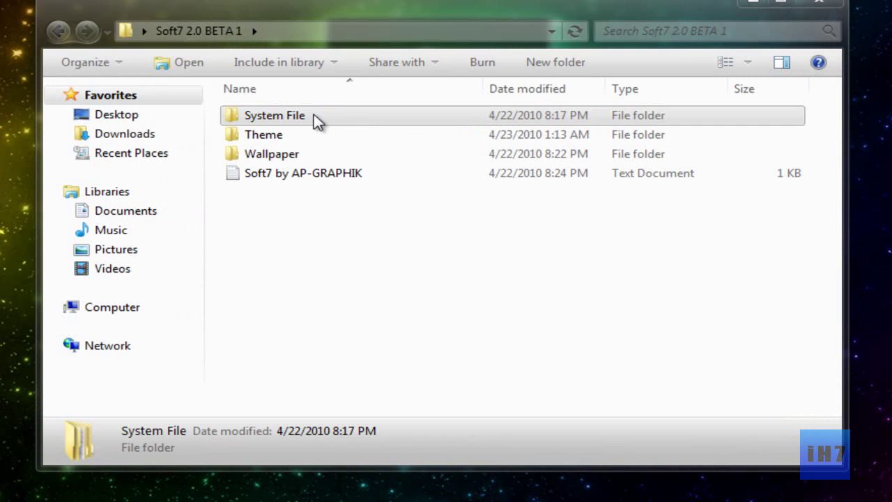
{"action": "double_click", "coordinate": [315, 119]}
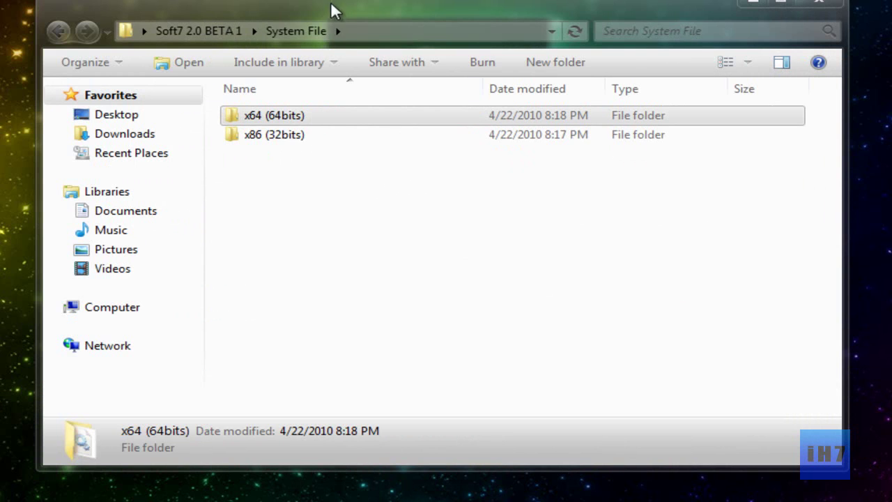
{"action": "left_click_drag", "start_coordinate": [330, 9], "coordinate": [324, 313]}
{"action": "left_click", "coordinate": [507, 63]}
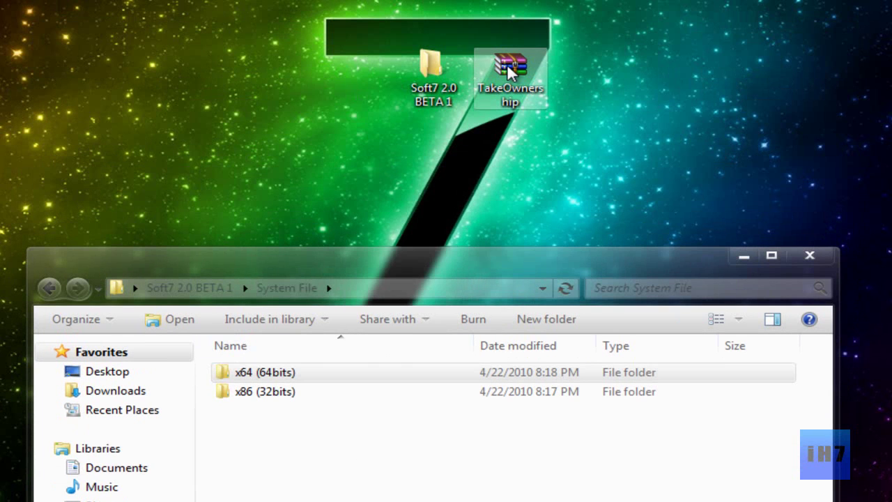
{"action": "left_click_drag", "start_coordinate": [481, 272], "coordinate": [457, 0]}
- Open the x86 (32bits) folder and cut ExplorerFrame.dll
{"action": "left_click_drag", "start_coordinate": [488, 220], "coordinate": [214, 23]}
{"action": "double_click", "coordinate": [245, 69]}
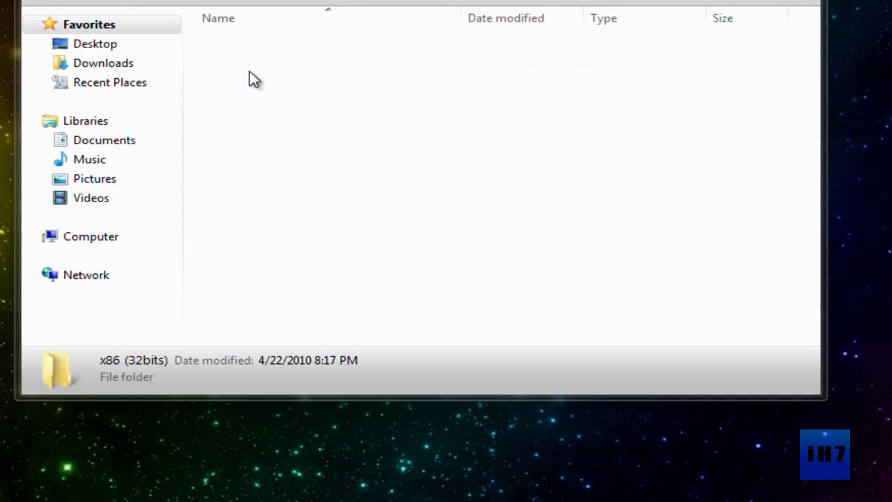
{"action": "left_click", "coordinate": [256, 52]}
{"action": "right_click", "coordinate": [265, 48]}
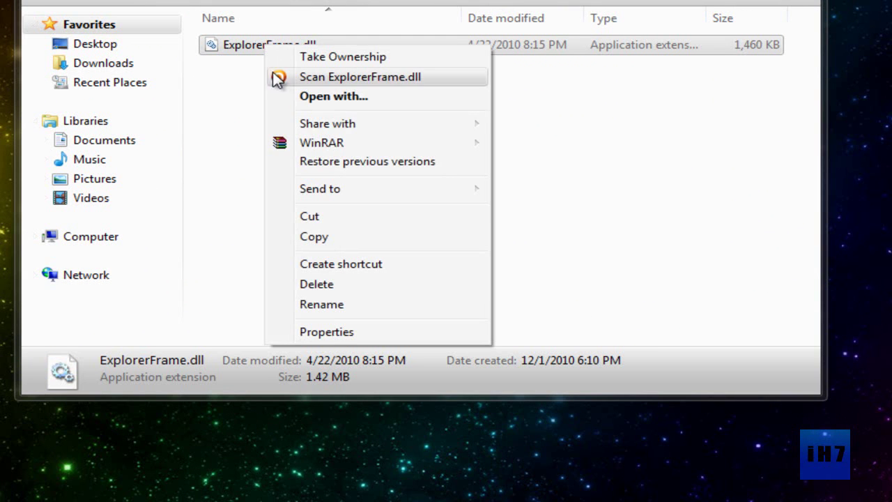
{"action": "left_click", "coordinate": [309, 223]}
{"action": "left_click", "coordinate": [390, 183]}
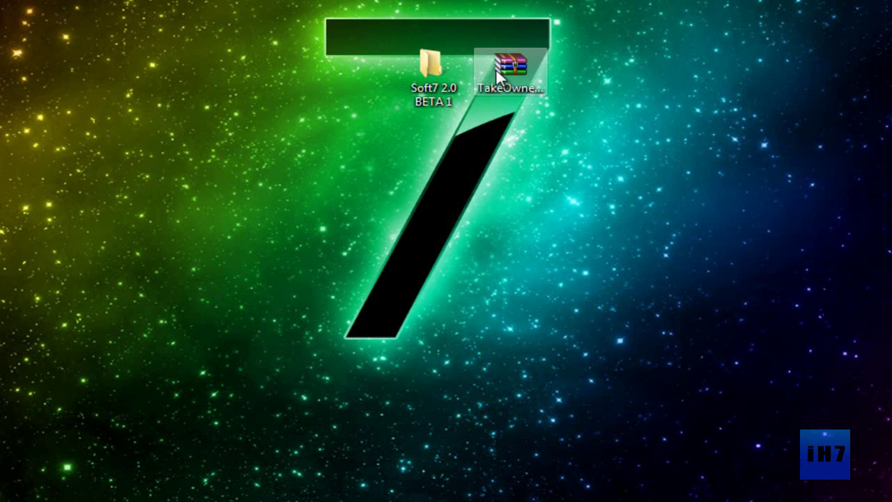
- Open TakeOwnership.zip and merge InstallTakeOwnership.reg into the registry, confirming both prompts
{"action": "left_click", "coordinate": [496, 68]}
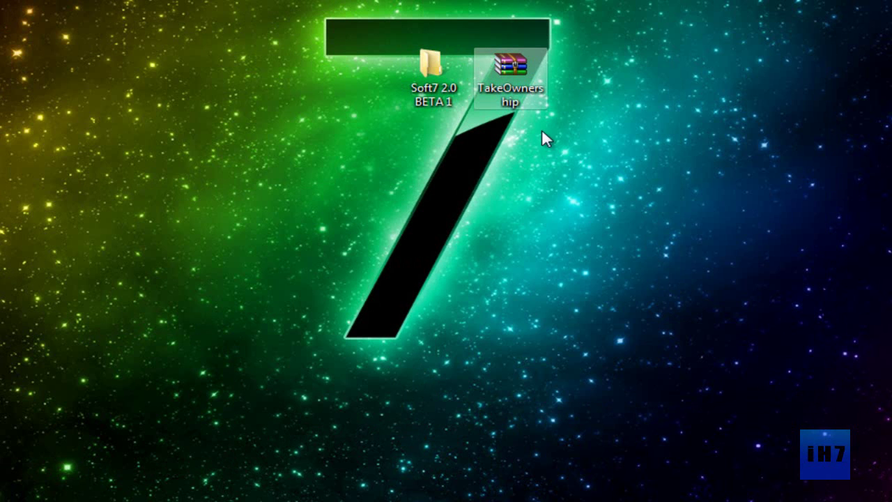
{"action": "double_click", "coordinate": [524, 85]}
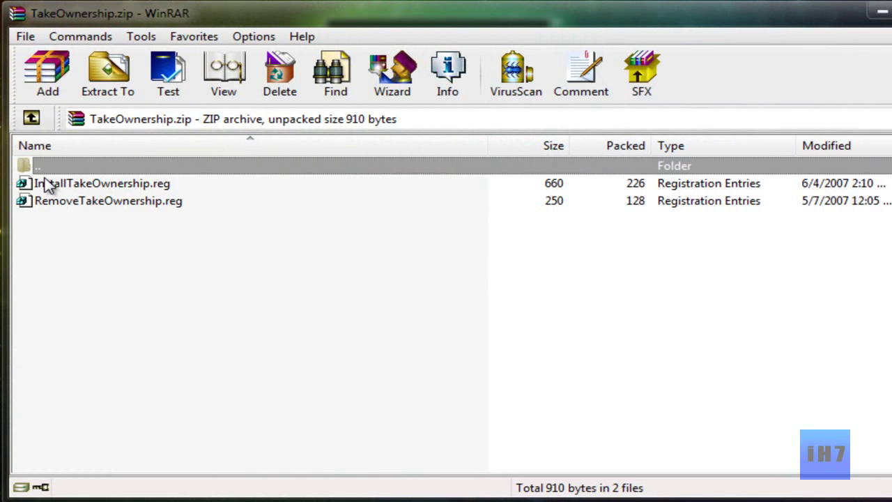
{"action": "left_click", "coordinate": [49, 184]}
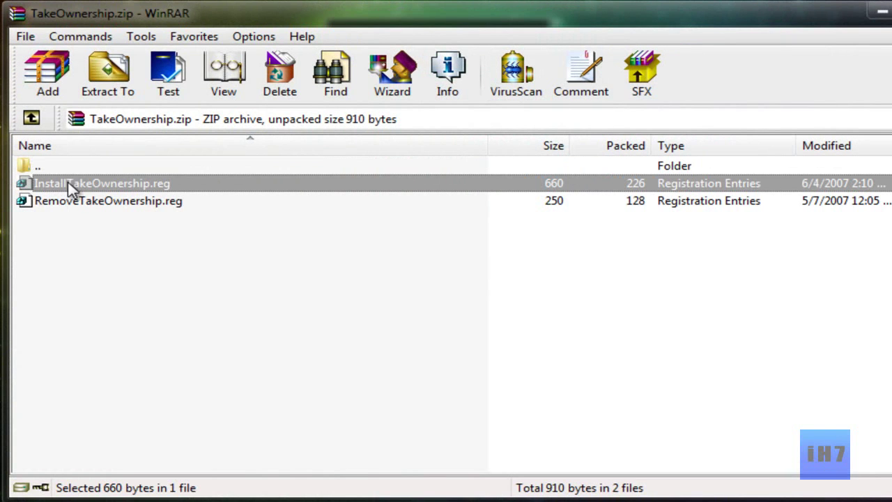
{"action": "double_click", "coordinate": [160, 186]}
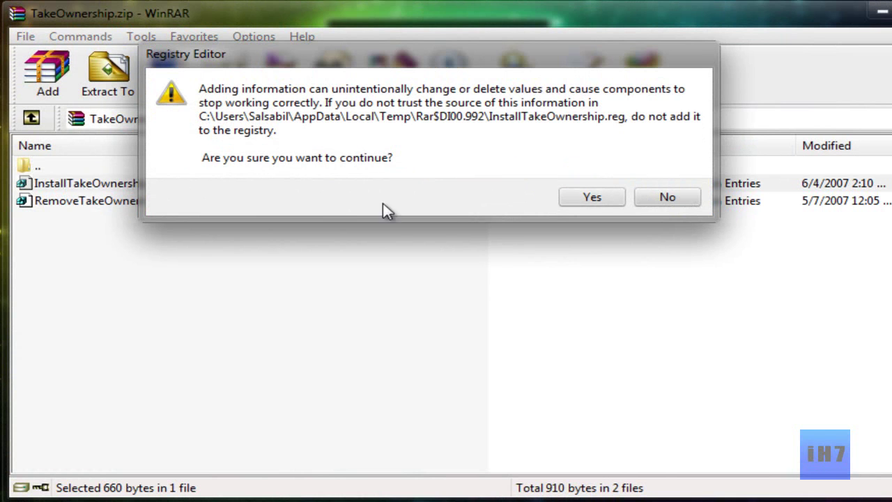
{"action": "left_click", "coordinate": [596, 200]}
{"action": "left_click", "coordinate": [662, 177]}
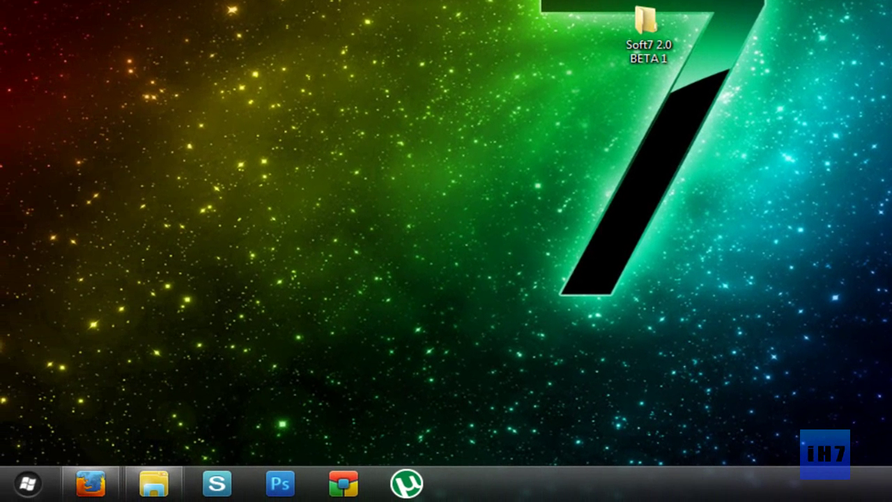
- Browse from Computer through Windows 7 (C:) and Windows to open C:\Windows\System32
{"action": "left_click", "coordinate": [29, 482]}
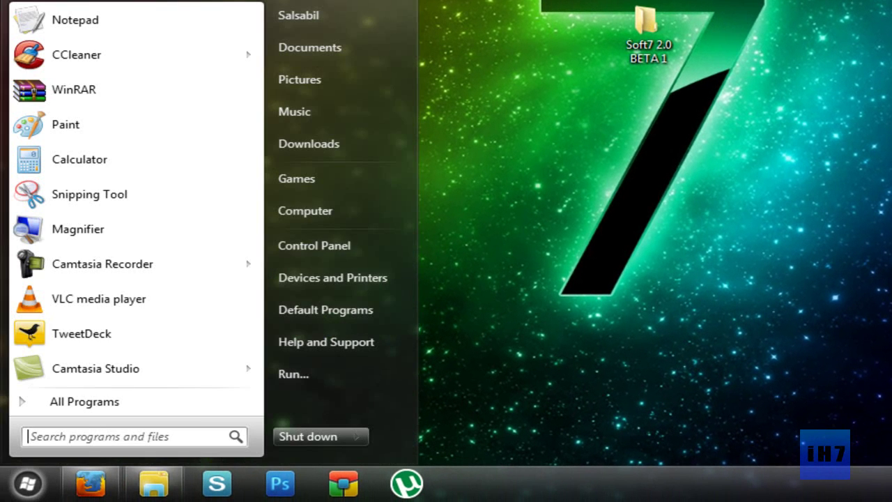
{"action": "left_click", "coordinate": [315, 219]}
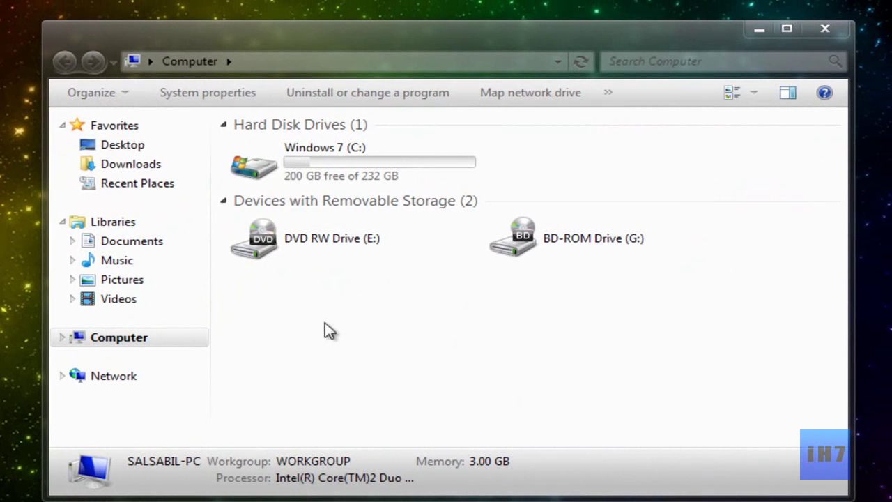
{"action": "left_click", "coordinate": [359, 171]}
{"action": "double_click", "coordinate": [359, 171]}
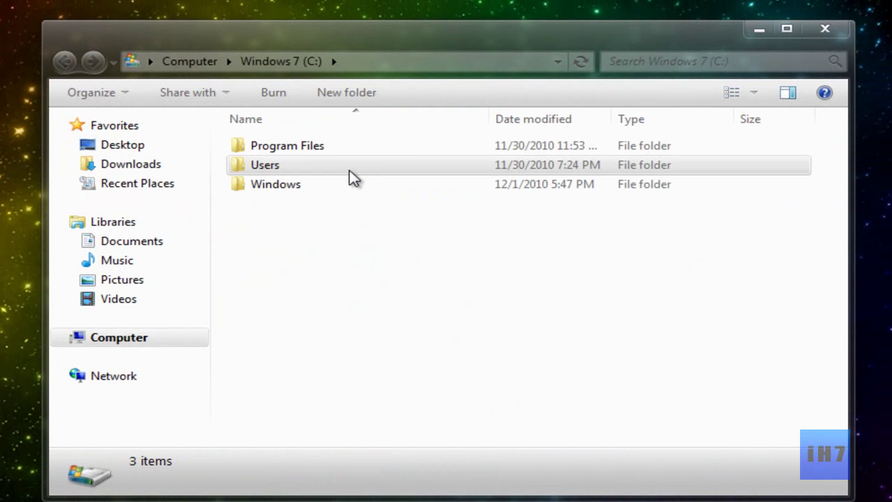
{"action": "double_click", "coordinate": [325, 193]}
{"action": "scroll", "coordinate": [325, 193], "scroll_direction": "down", "scroll_amount": 8}
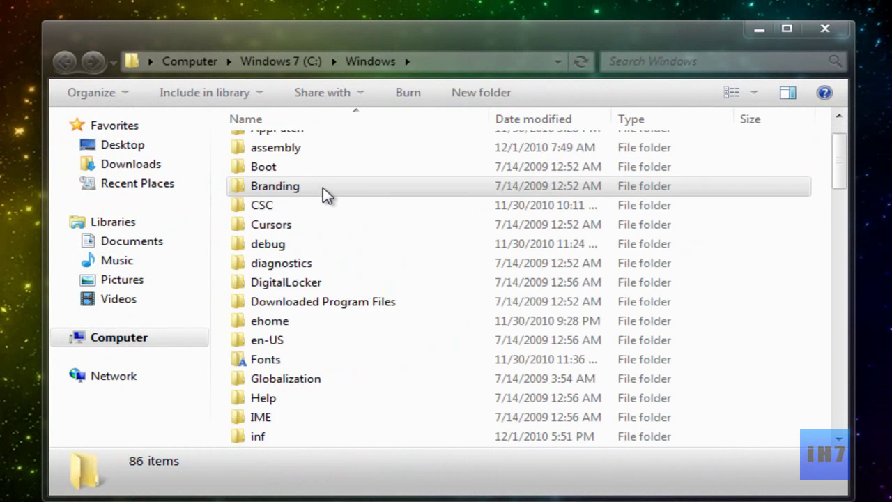
{"action": "scroll", "coordinate": [325, 193], "scroll_direction": "down", "scroll_amount": 4}
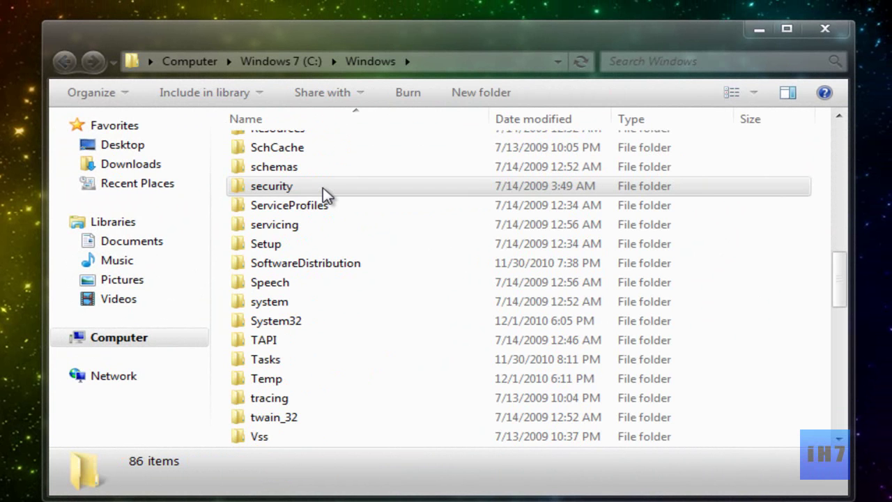
{"action": "double_click", "coordinate": [299, 322]}
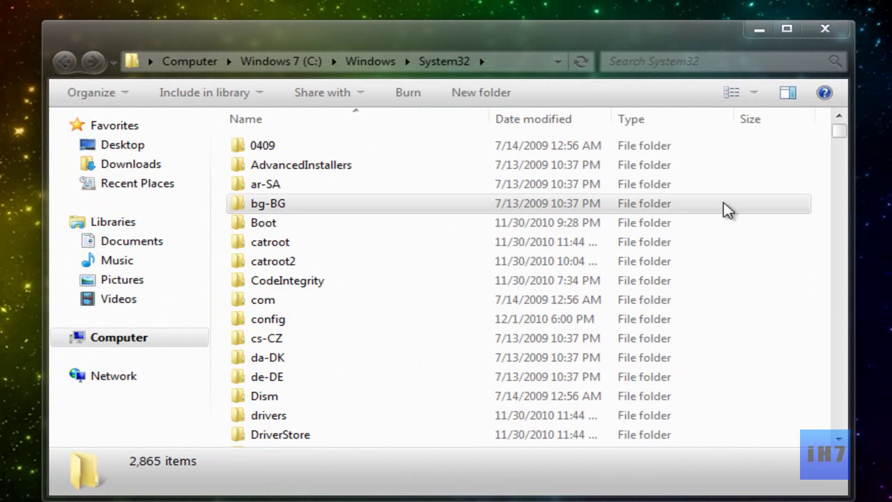
{"action": "left_click_drag", "start_coordinate": [841, 136], "coordinate": [848, 206]}
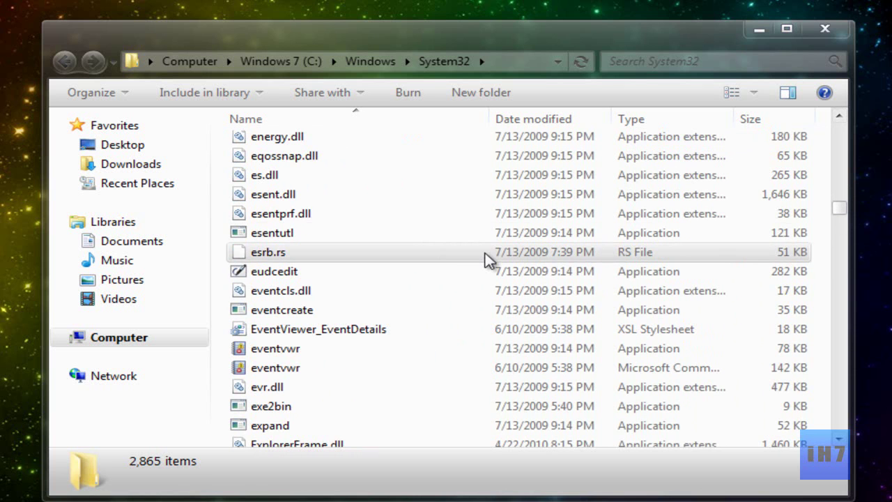
{"action": "scroll", "coordinate": [486, 260], "scroll_direction": "down", "scroll_amount": 3}
{"action": "left_click", "coordinate": [293, 282]}
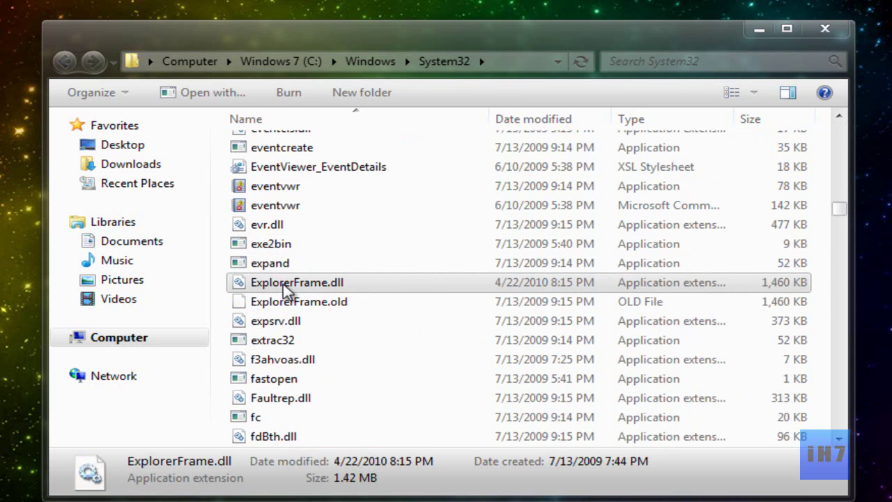
{"action": "mouse_move", "coordinate": [314, 292]}
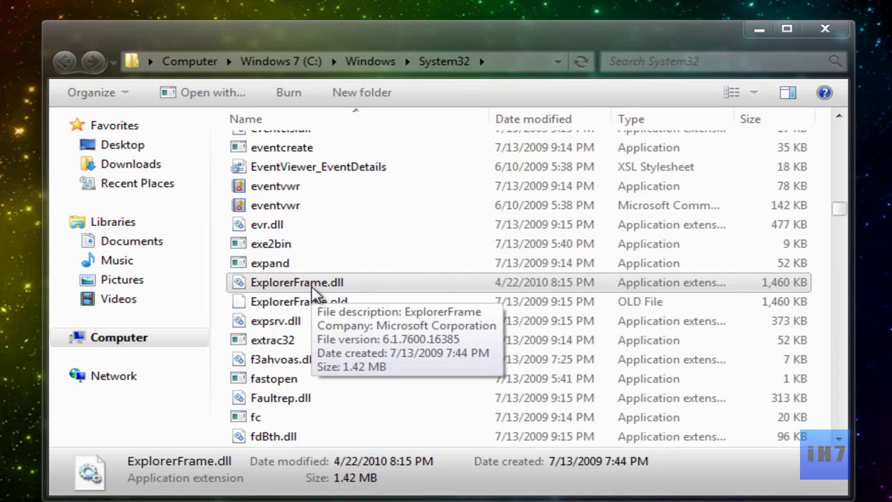
{"action": "right_click", "coordinate": [330, 286]}
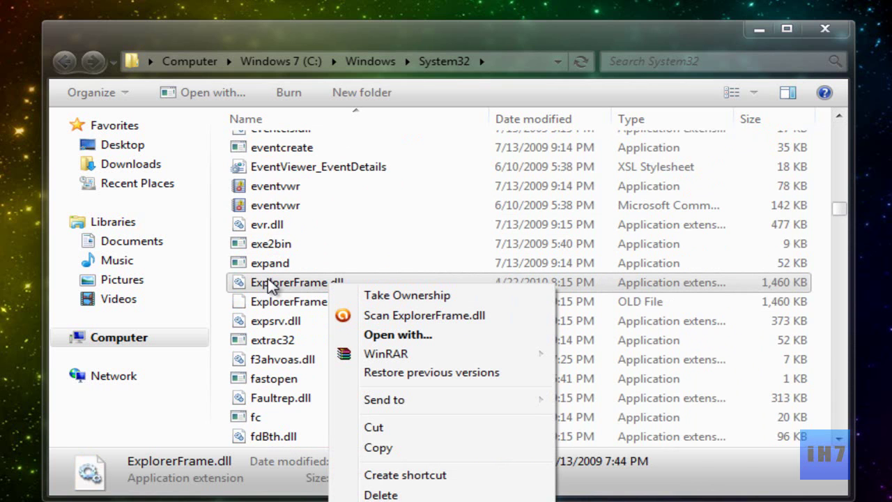
{"action": "left_click", "coordinate": [462, 43]}
{"action": "left_click", "coordinate": [326, 304]}
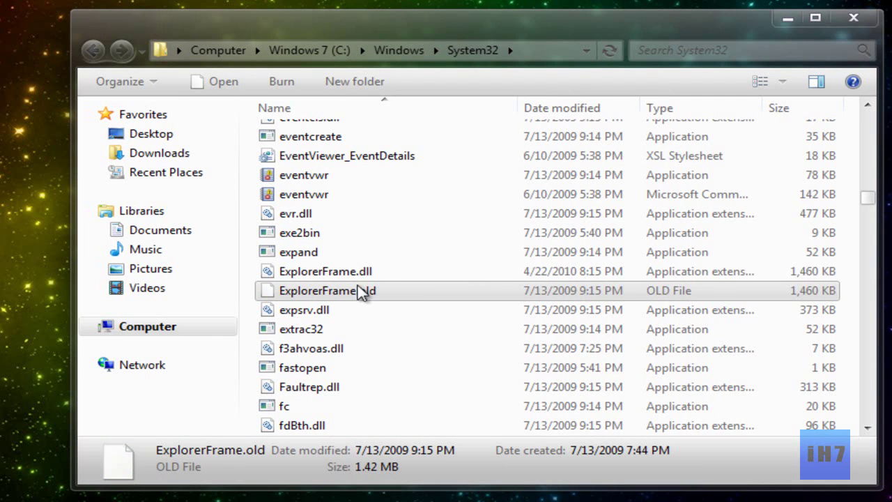
{"action": "right_click", "coordinate": [849, 254]}
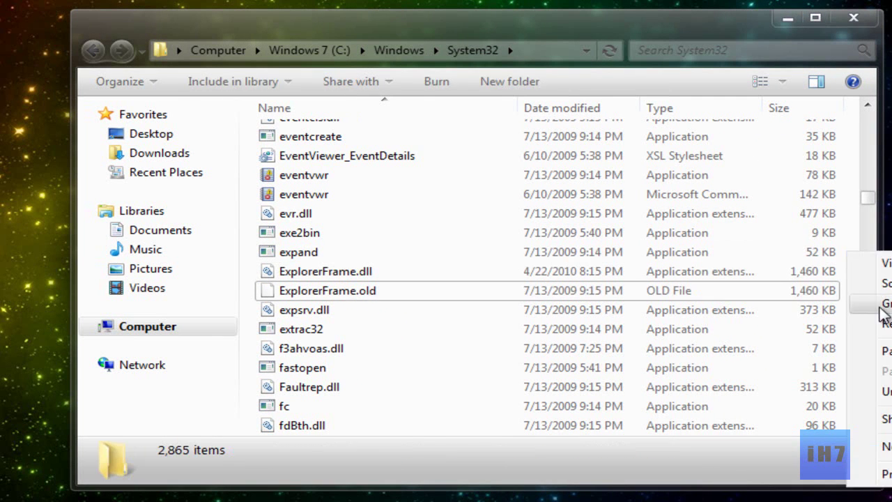
{"action": "left_click", "coordinate": [554, 292]}
{"action": "left_click", "coordinate": [367, 273]}
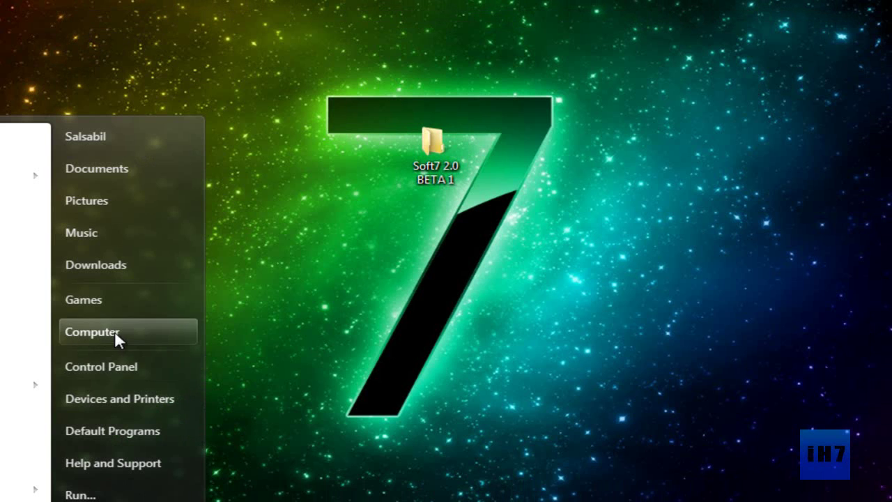
- Open Control Panel from the Start menu and drag its window right, then back left
{"action": "left_click", "coordinate": [112, 367]}
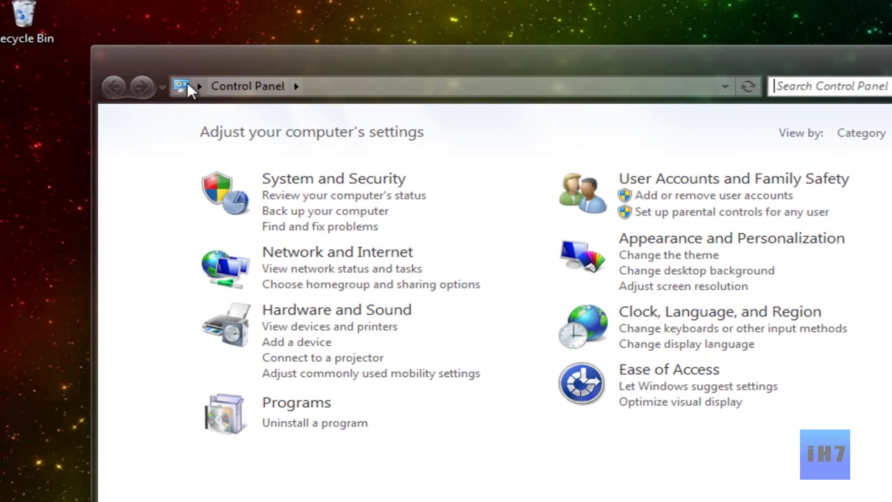
{"action": "left_click_drag", "start_coordinate": [134, 79], "coordinate": [275, 192]}
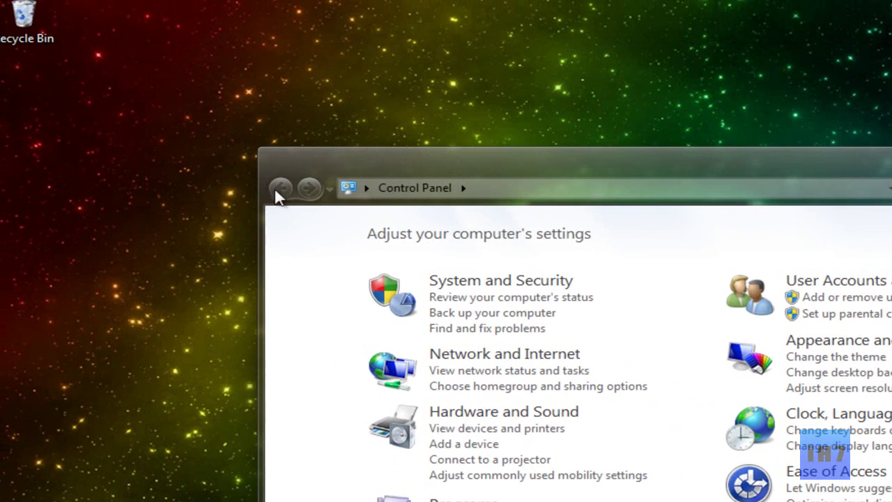
{"action": "left_click_drag", "start_coordinate": [461, 171], "coordinate": [303, 178]}
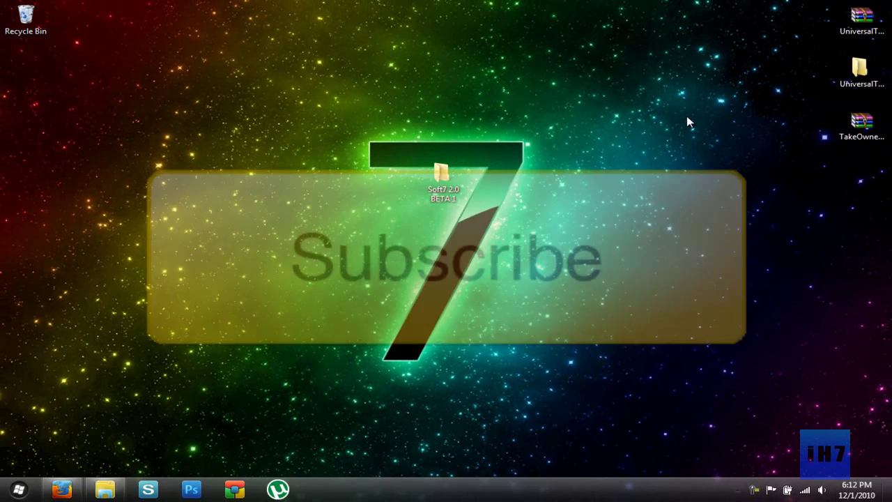